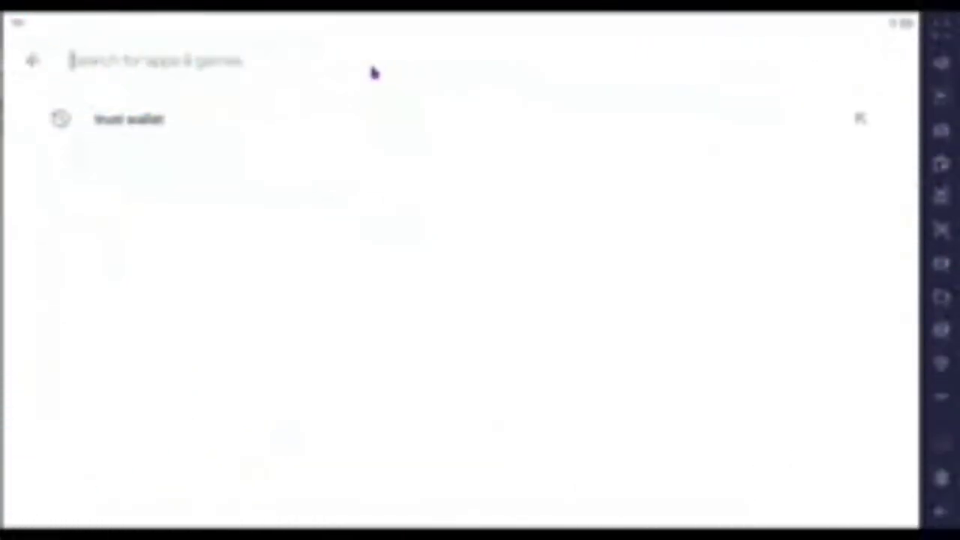
Search the Play Store for textplus, install textPlus: Free Text & Calls, and open it.
text(tele)
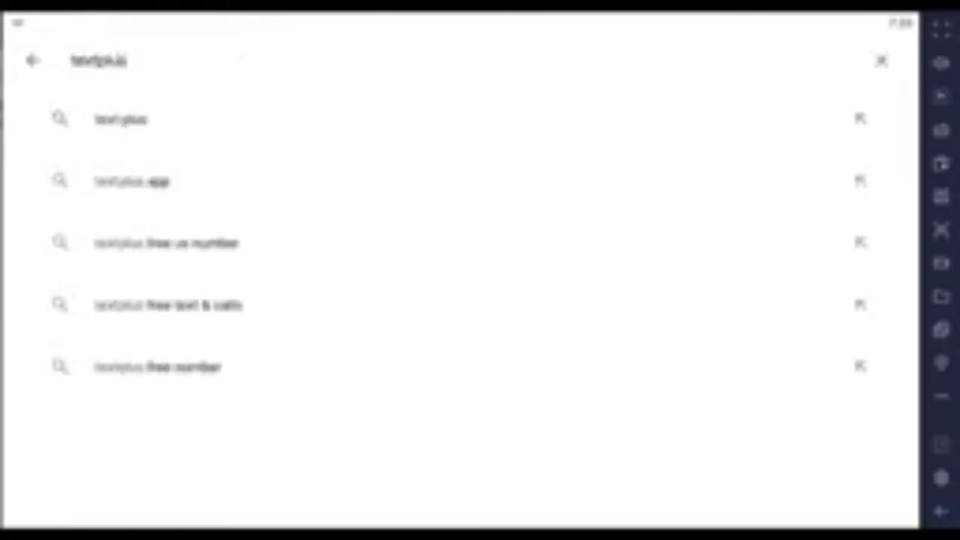
click(117, 122)
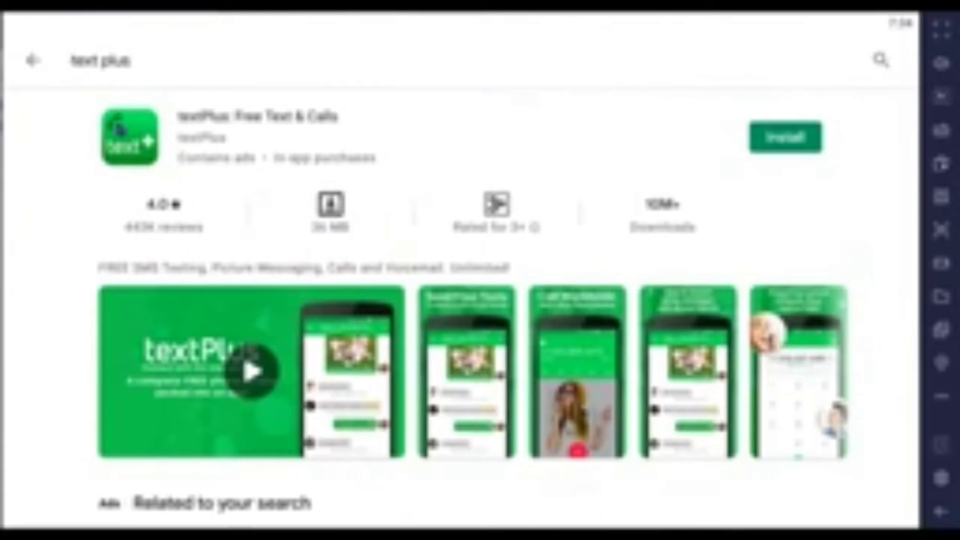
click(772, 139)
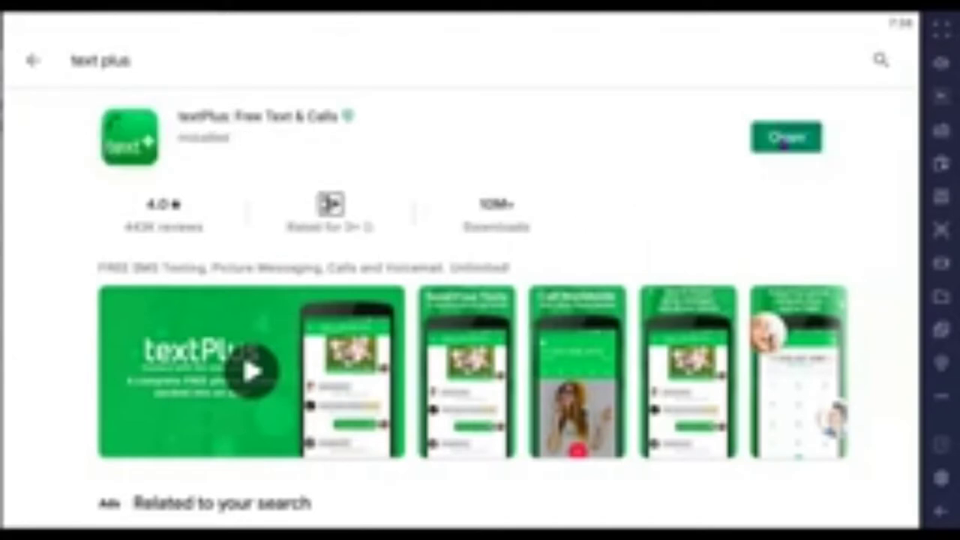
click(785, 145)
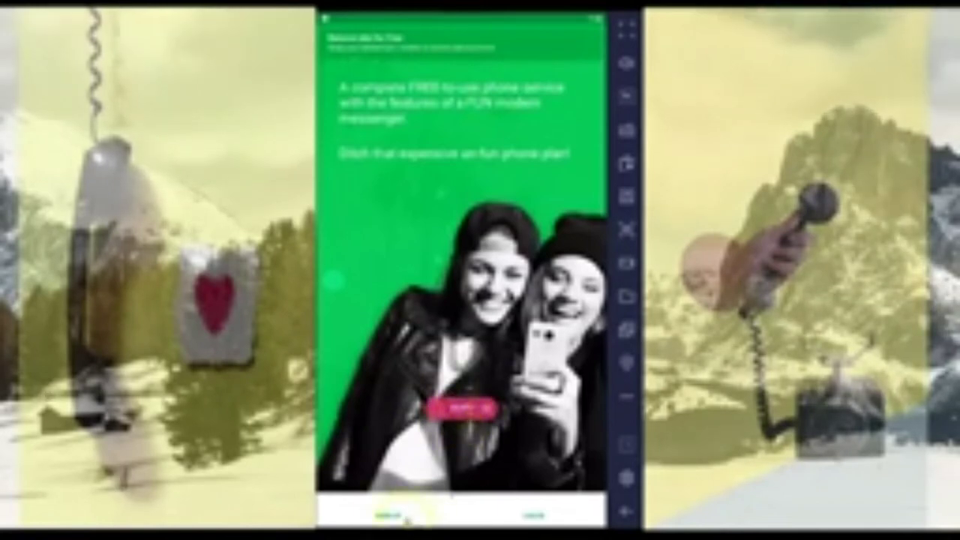
Start a new sign-up, allow location and contacts access, and submit a username and password.
click(388, 516)
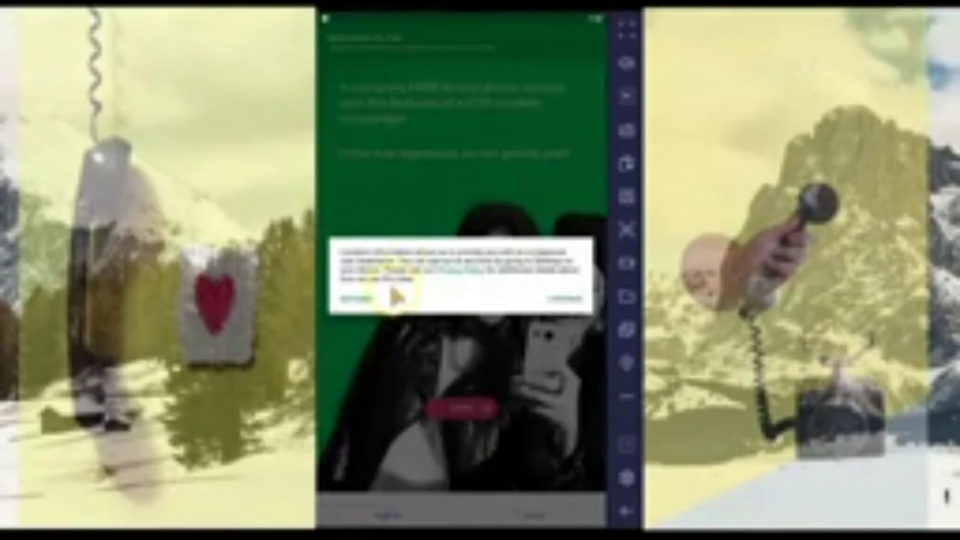
click(563, 299)
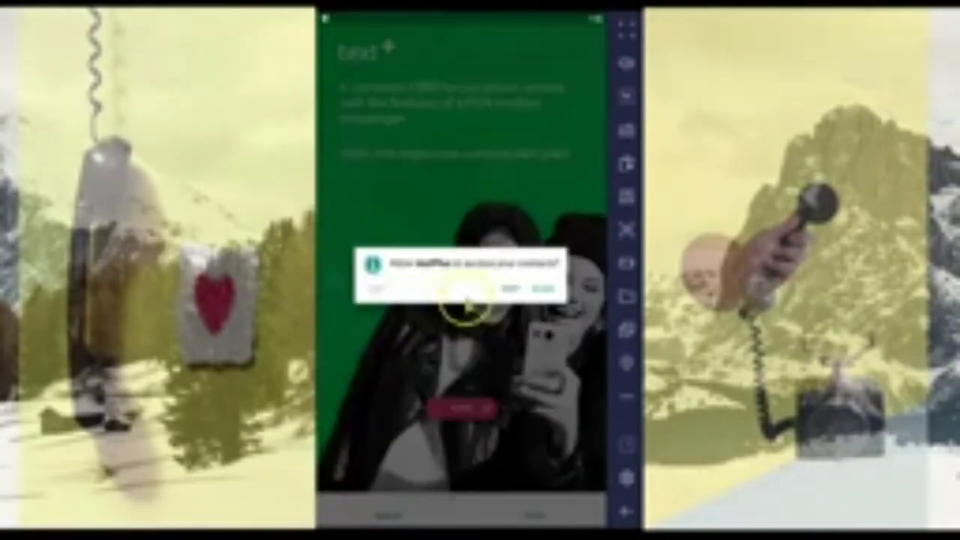
click(545, 288)
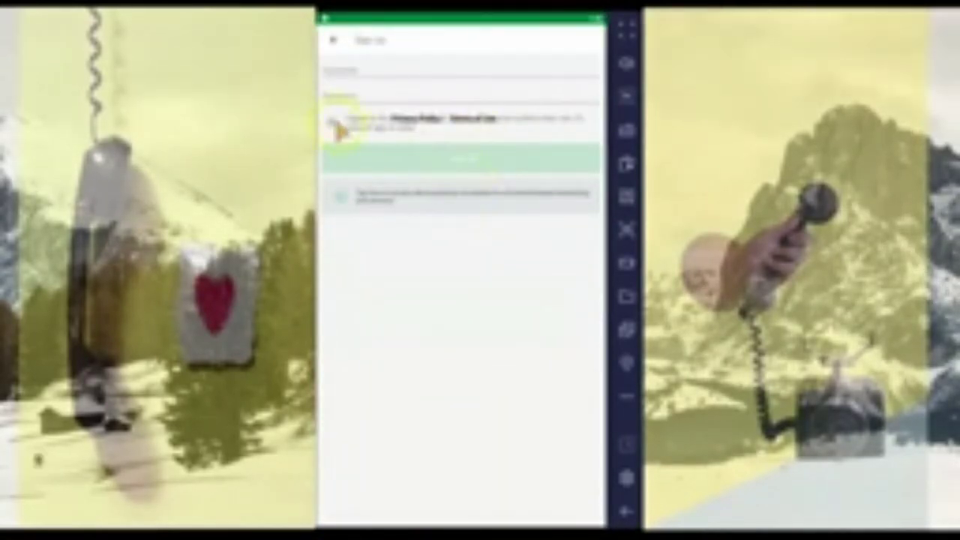
click(354, 73)
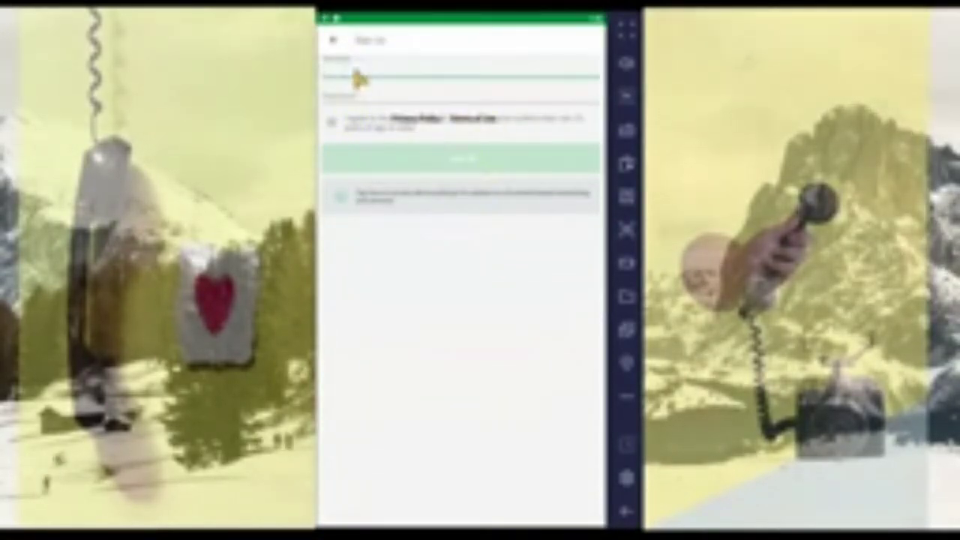
text(asdasd)
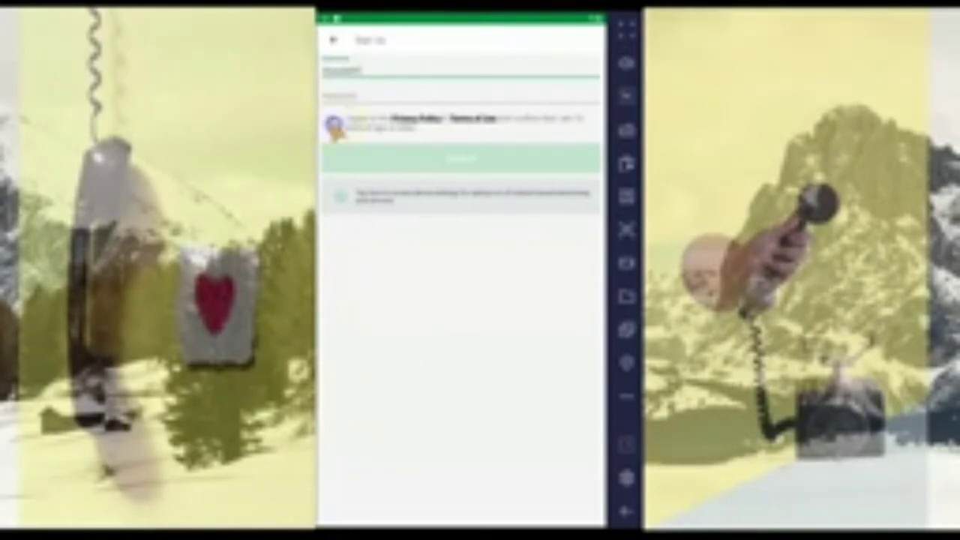
click(359, 93)
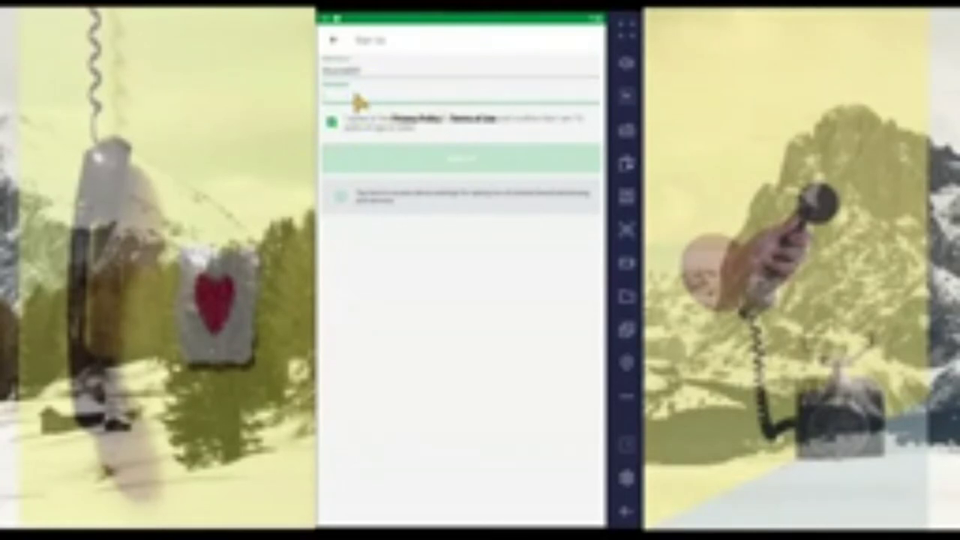
text(a)
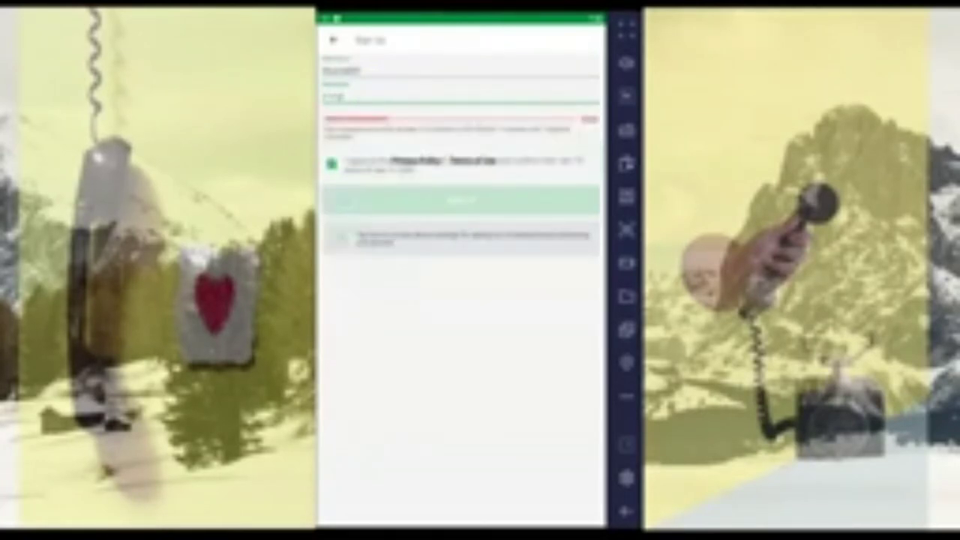
key(ctrl+v)
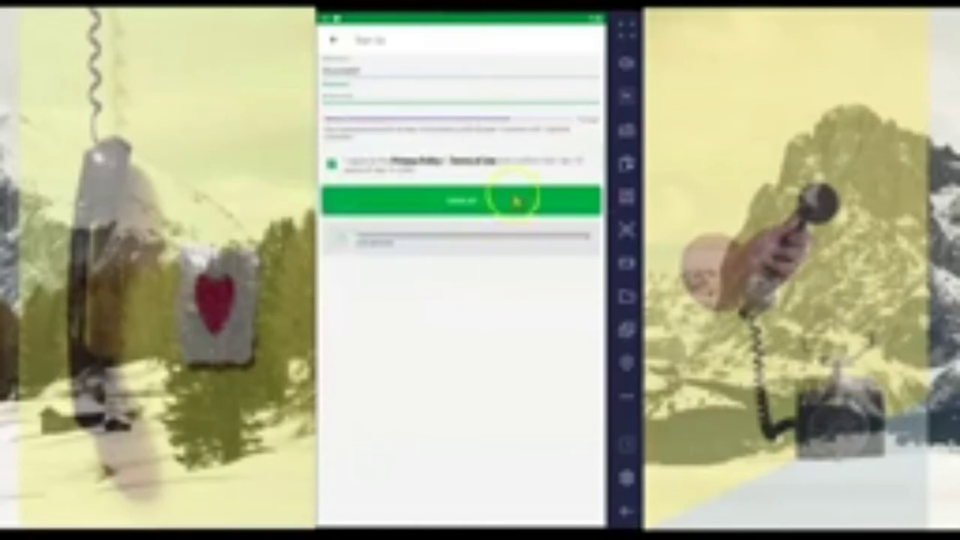
click(467, 202)
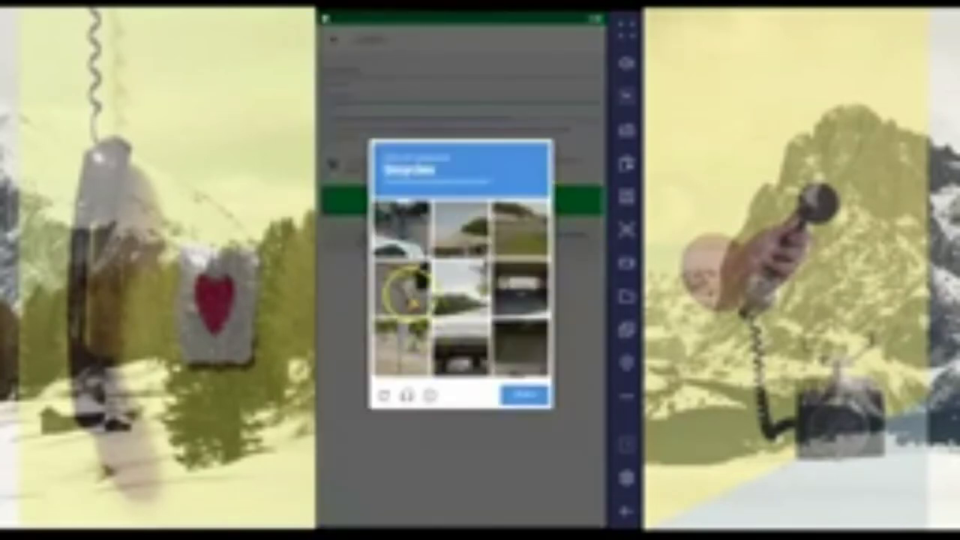
Pass the reCAPTCHA by selecting the bicycle pictures, then allow the requested permission.
click(401, 229)
click(401, 285)
click(397, 344)
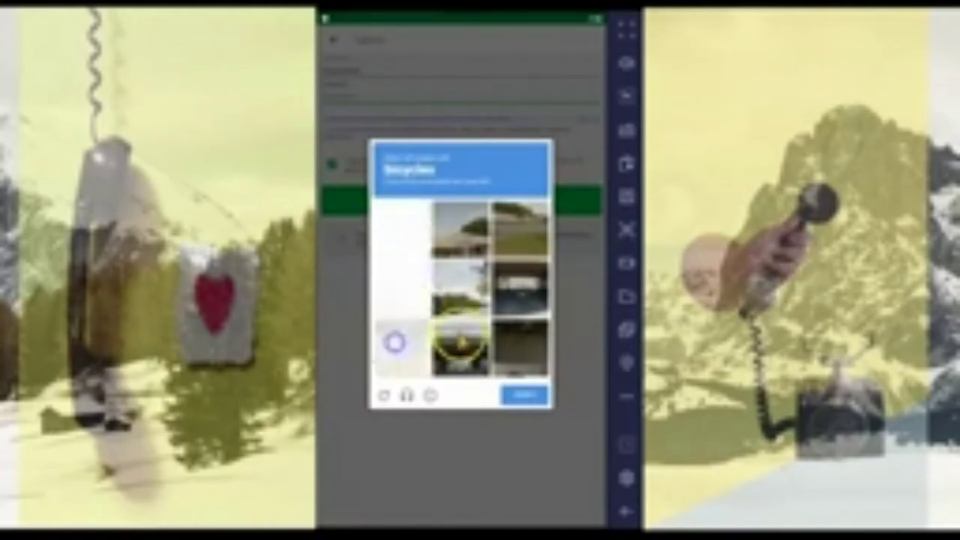
click(523, 397)
click(570, 299)
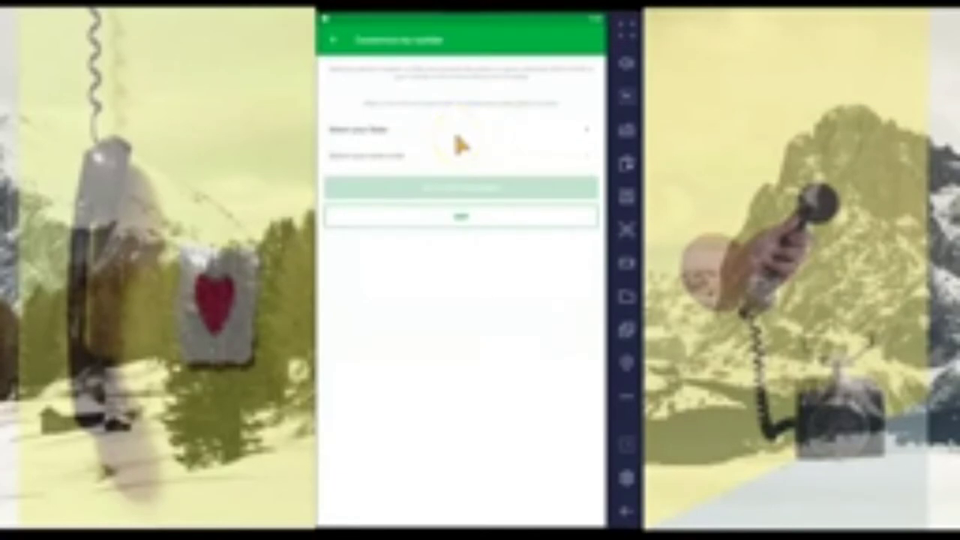
Set the new number's state to California.
click(555, 132)
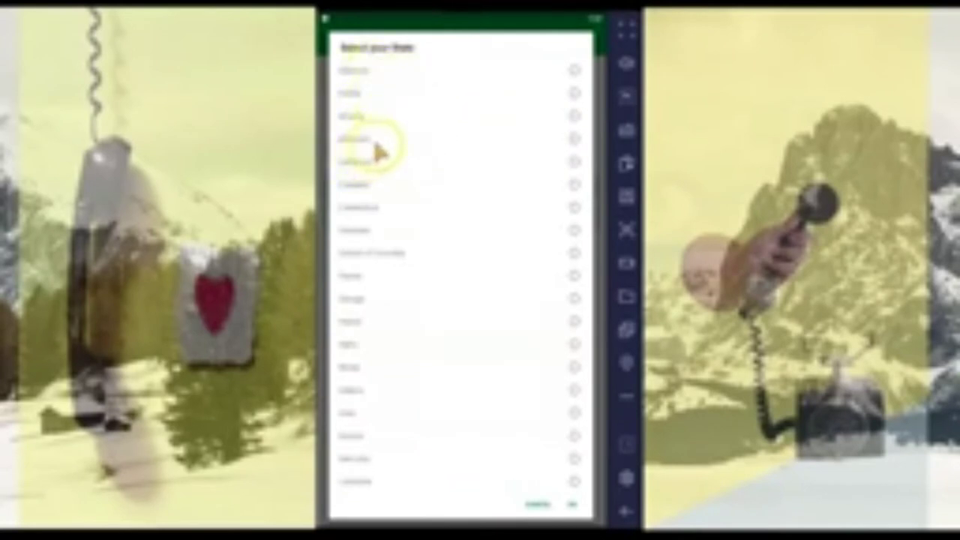
click(574, 162)
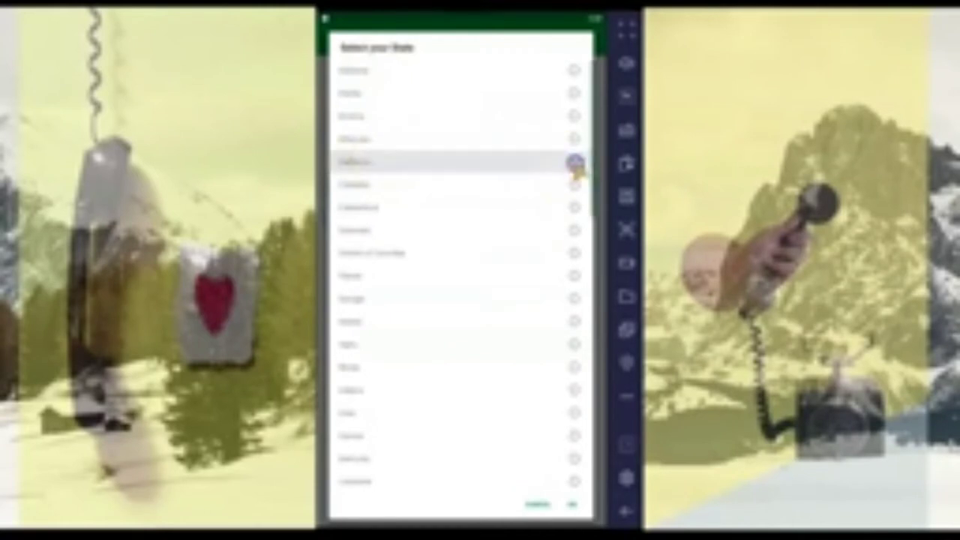
click(572, 504)
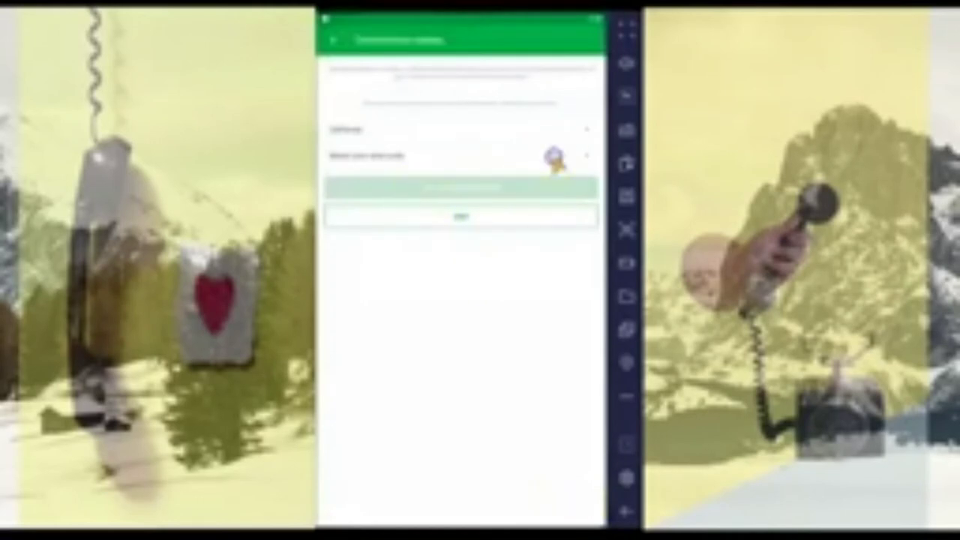
Choose the first area code in the list for the number.
click(553, 157)
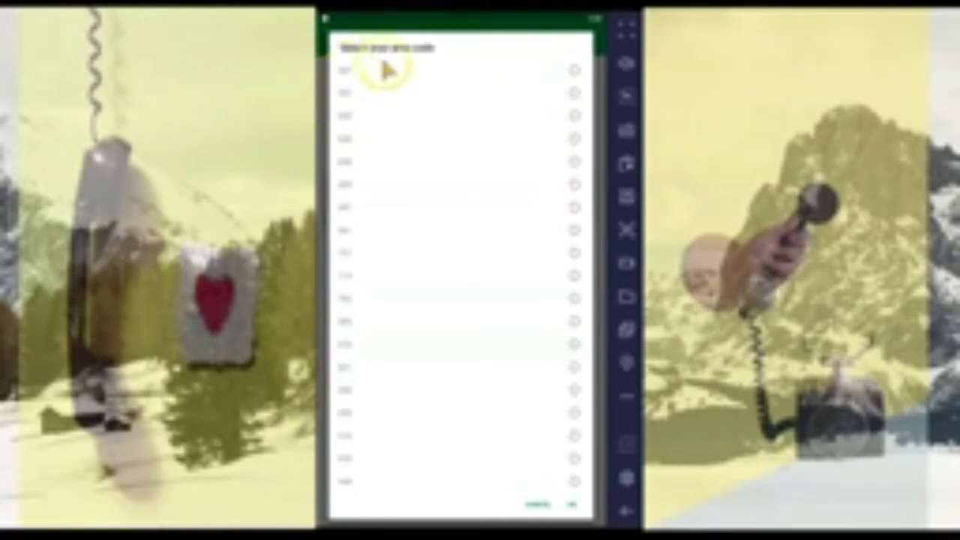
click(573, 72)
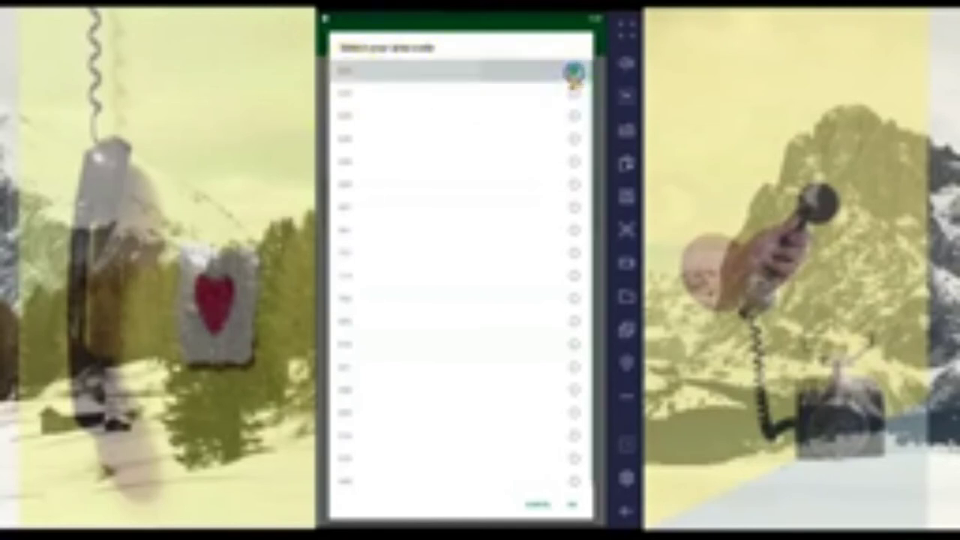
click(567, 500)
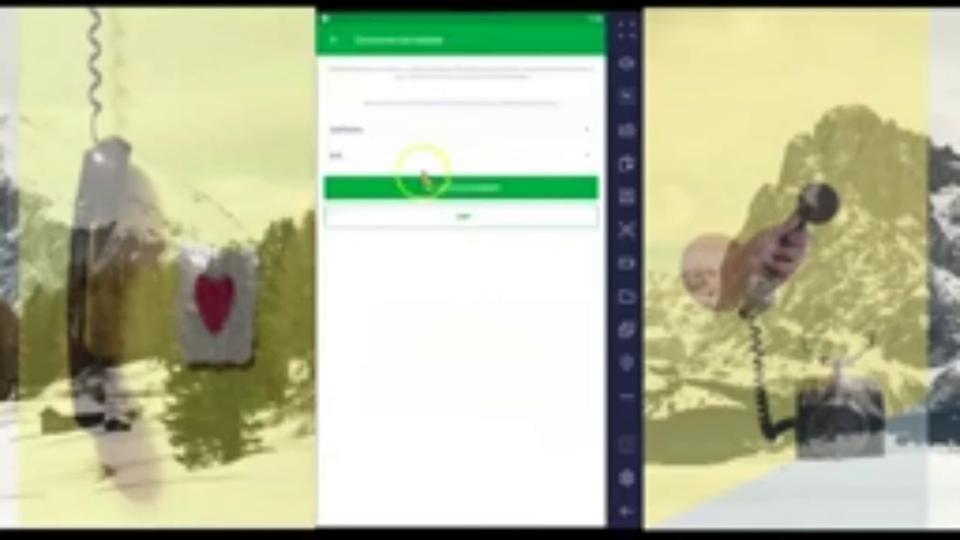
Get a free number for the chosen California area code and dismiss the promotional popup.
click(463, 189)
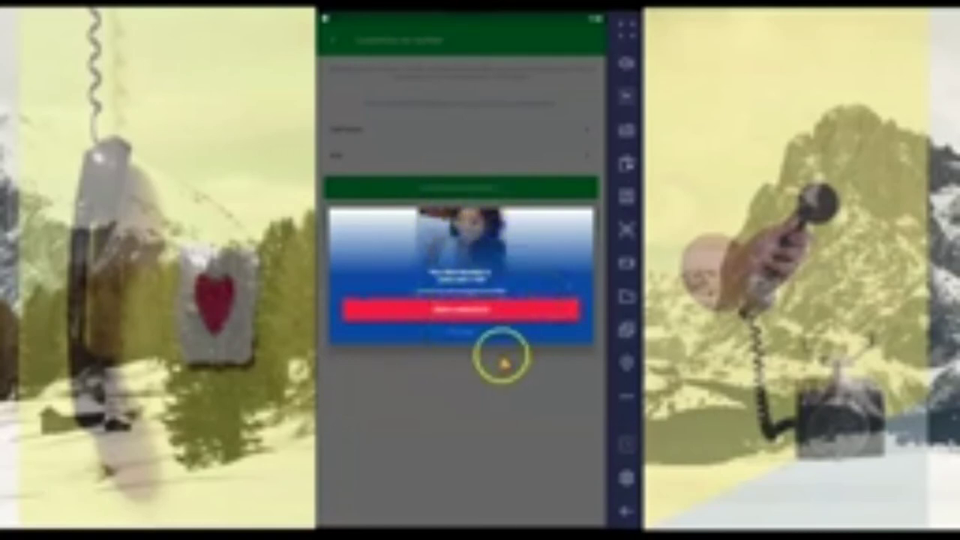
click(460, 333)
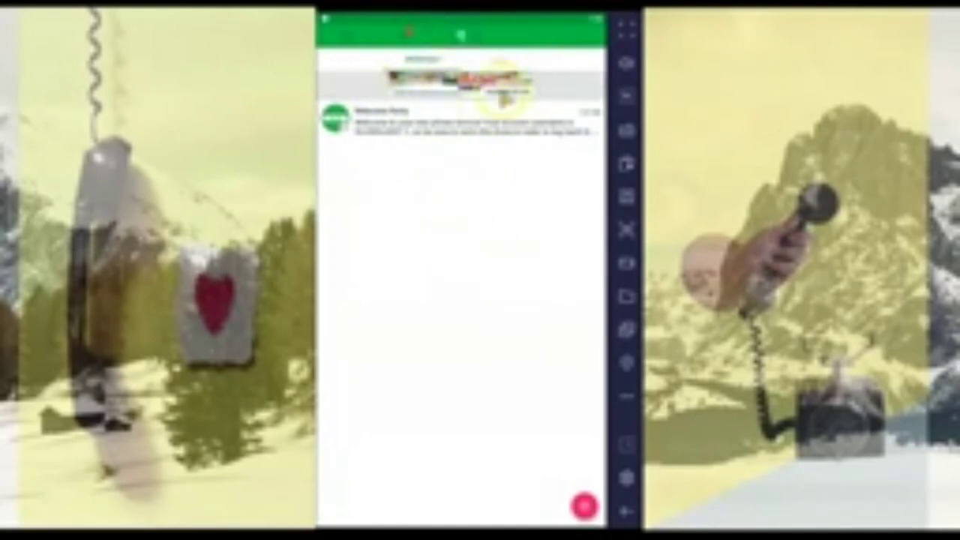
Open the top-right navigation menu to display the assigned phone number and account options.
click(575, 38)
click(531, 36)
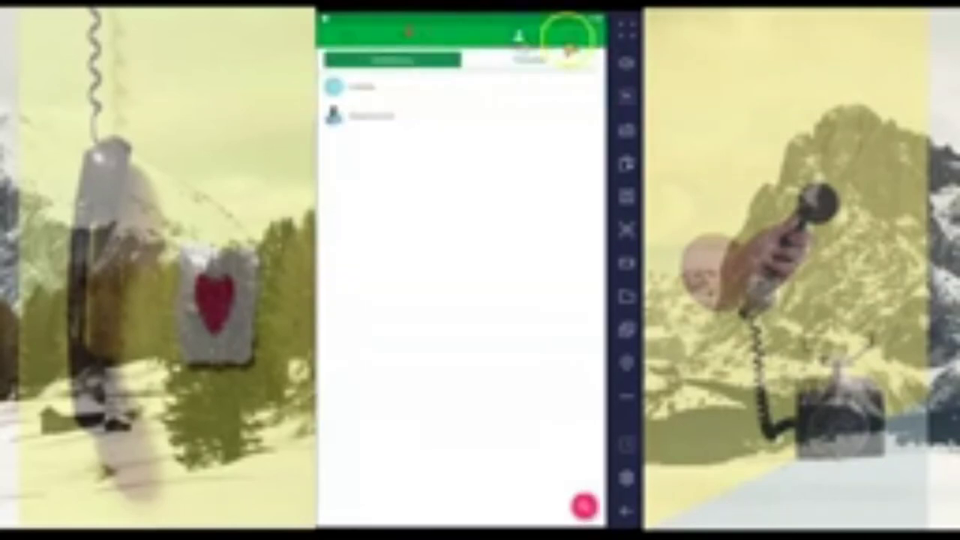
click(577, 37)
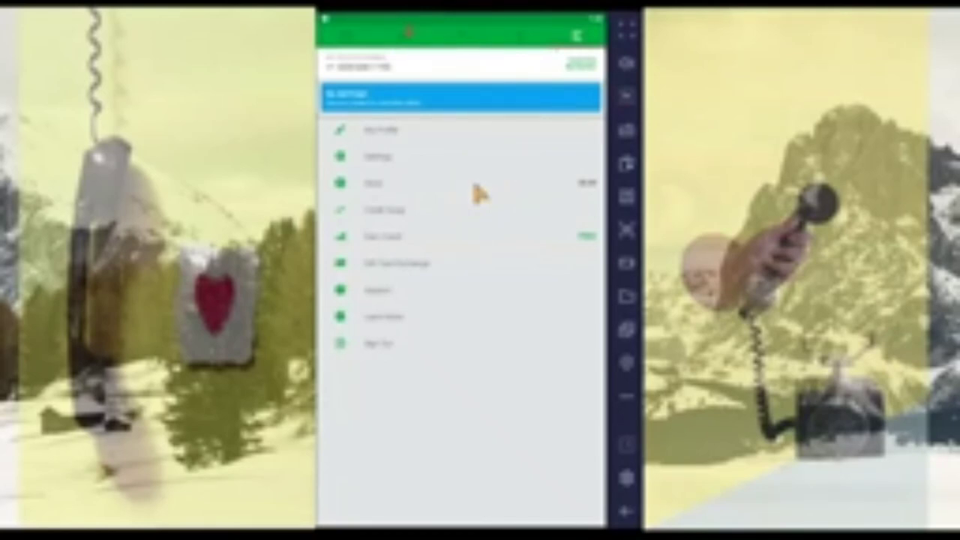
click(476, 212)
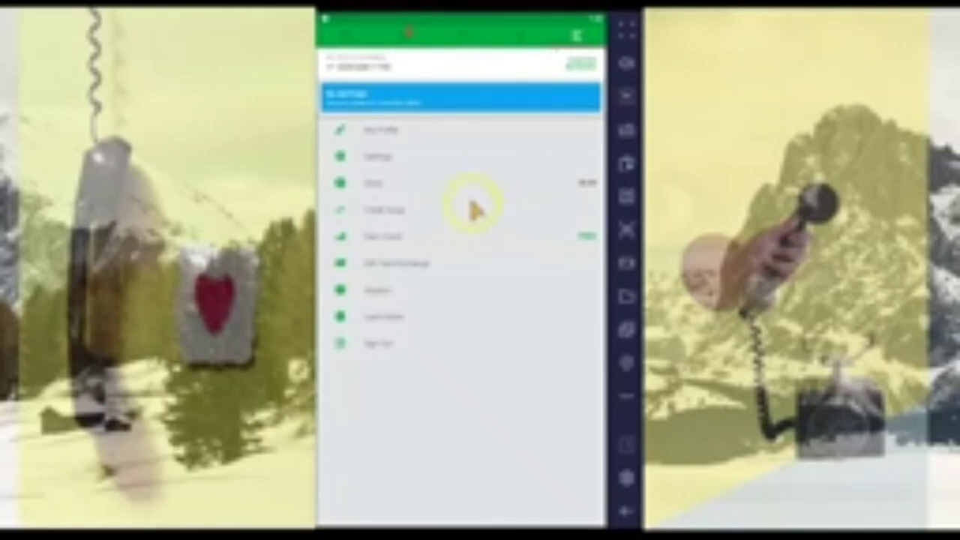
click(469, 169)
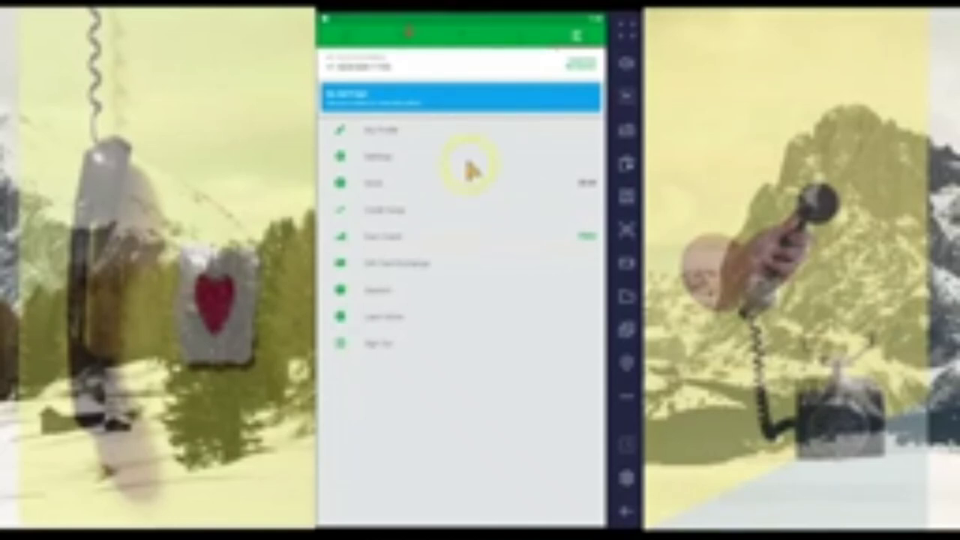